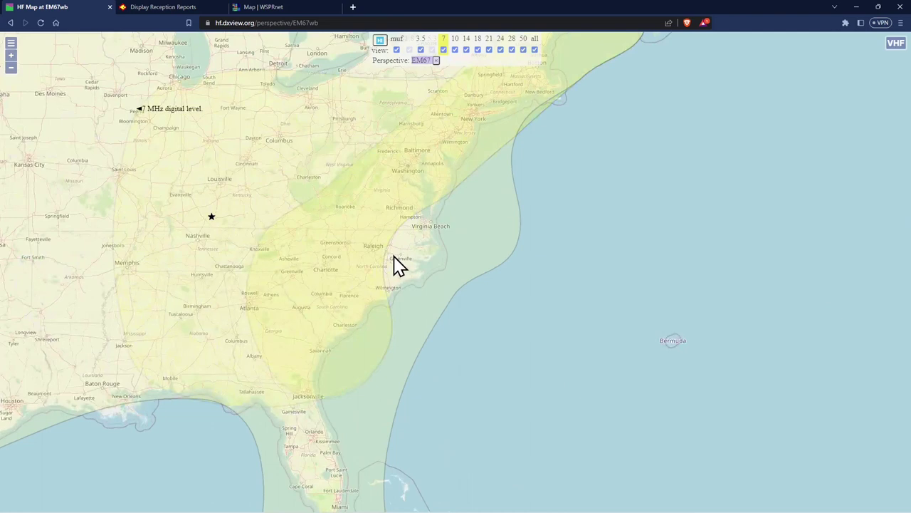
- Set the propagation perspective to grid square FM06ub near Raleigh, redrawing the 7 MHz coverage
click(385, 244)
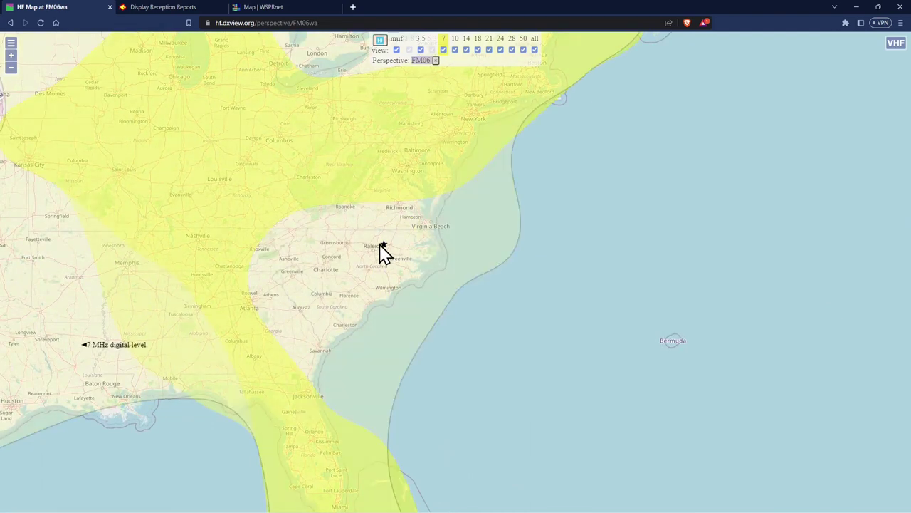
click(379, 242)
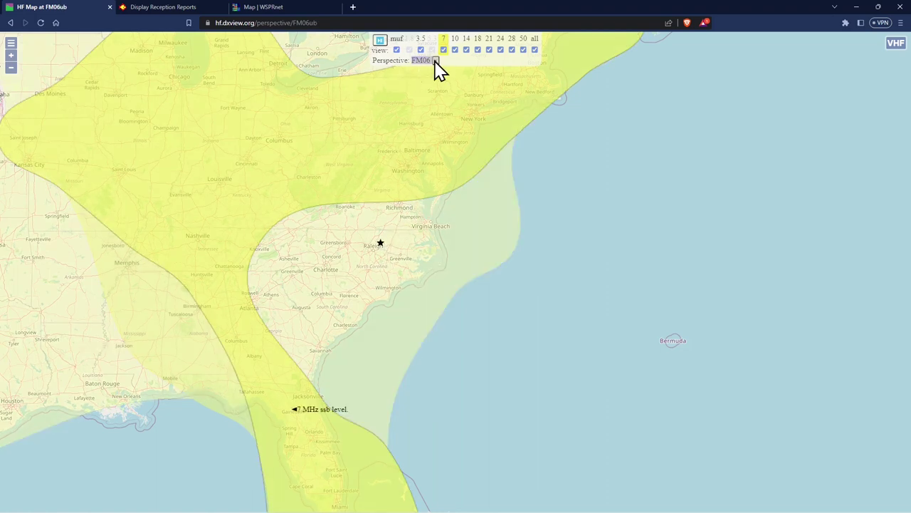
click(326, 22)
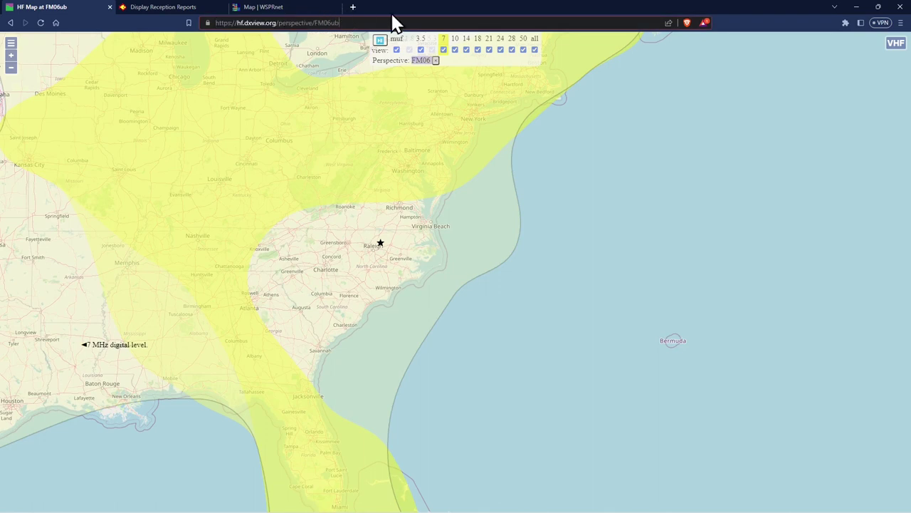
- Change the grid square in the page address from FM06ub to FM05sx and load it
key(BackSpace)
key(BackSpace)
key(BackSpace)
key(BackSpace)
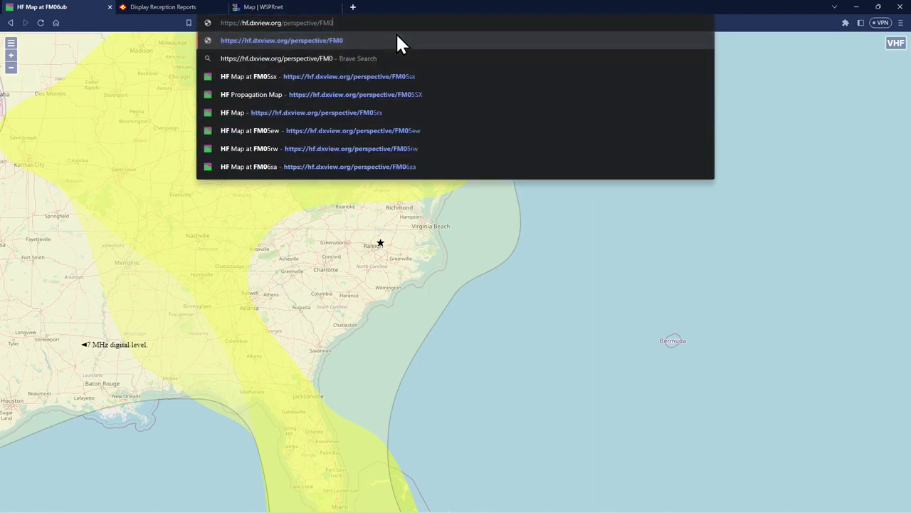
text(05sx)
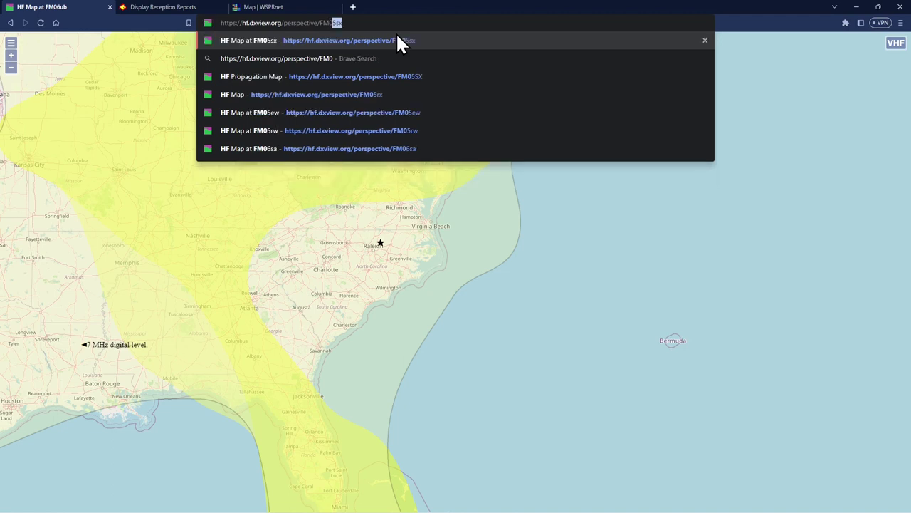
key(Return)
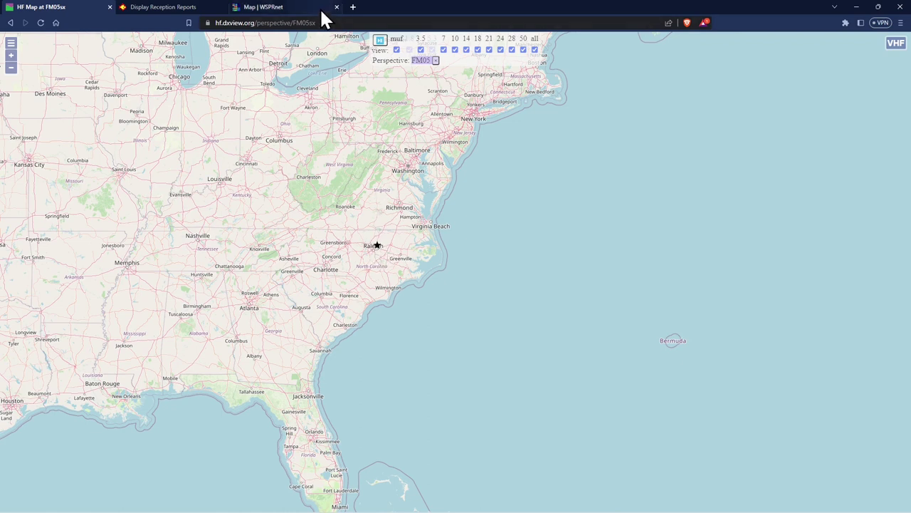
- Show only the 7 MHz coverage overlay and frame it from the Great Lakes to the Caribbean
click(535, 50)
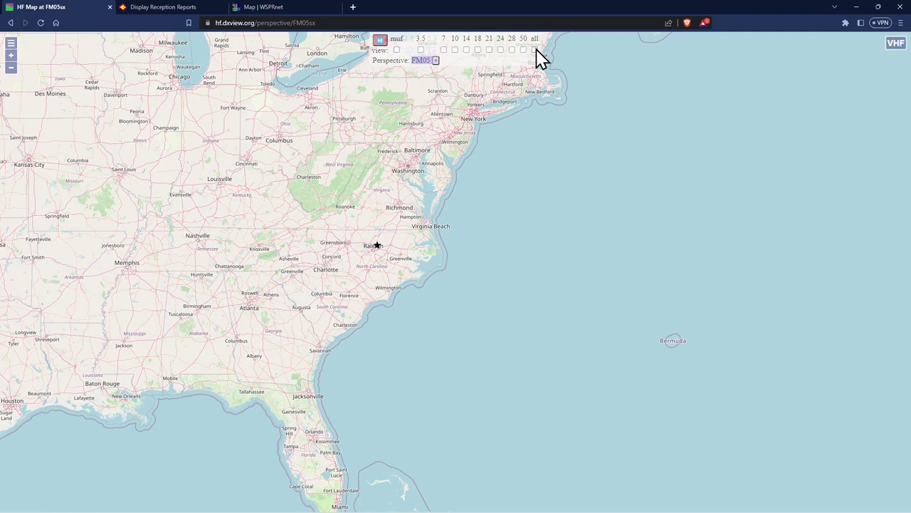
click(443, 50)
click(380, 41)
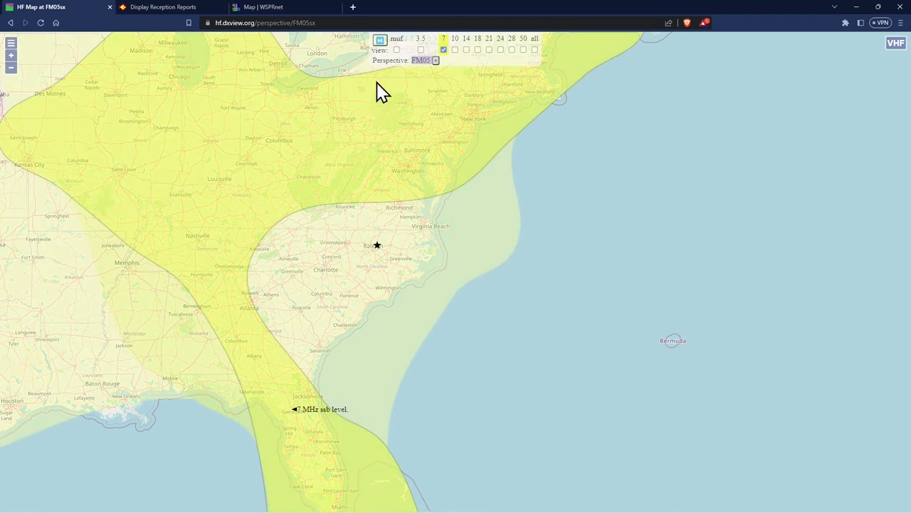
scroll(377, 91, down, 4)
scroll(377, 91, up, 2)
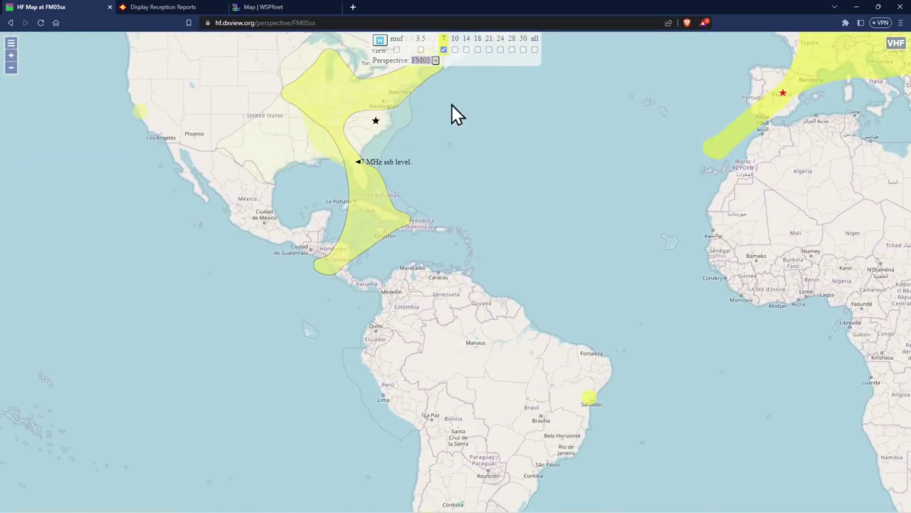
scroll(626, 178, up, 2)
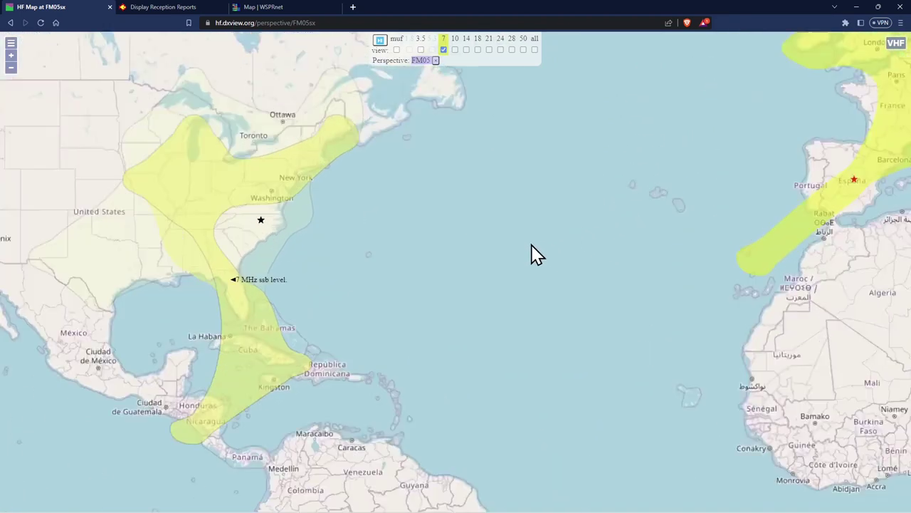
scroll(537, 255, up, 1)
drag(416, 242, 734, 250)
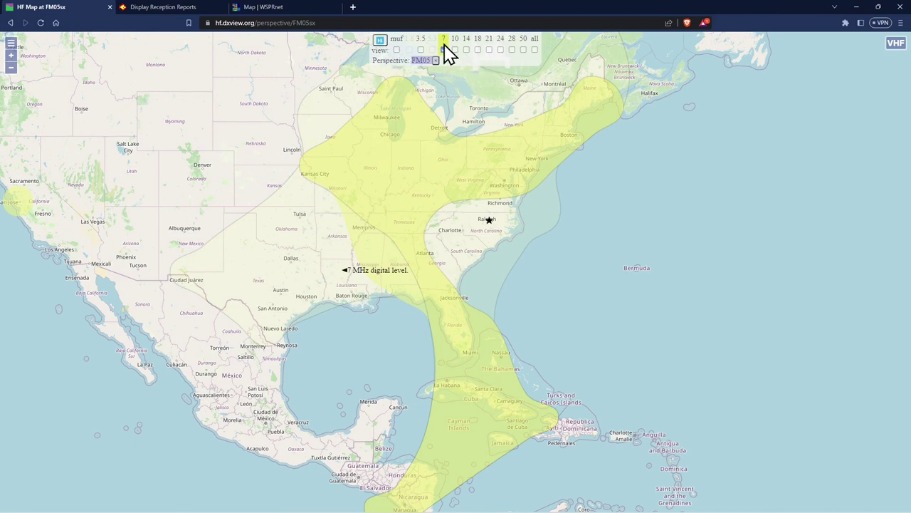
click(11, 56)
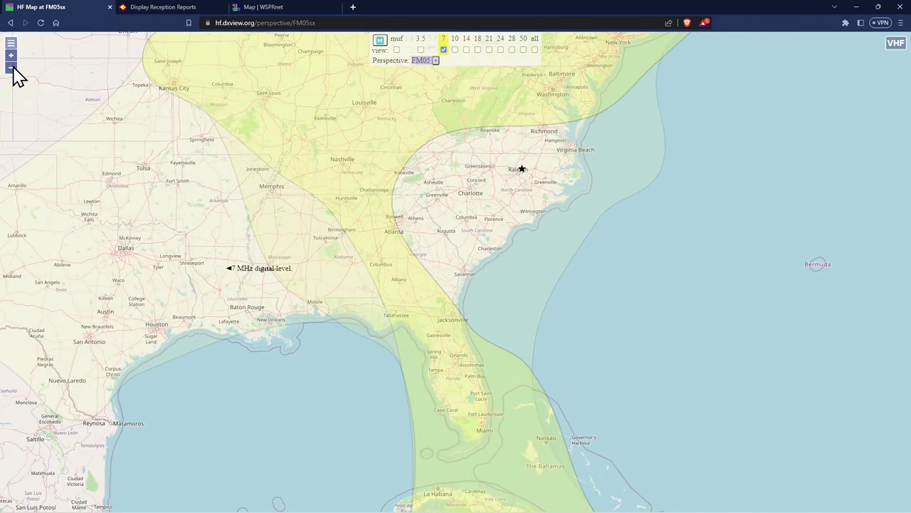
click(11, 67)
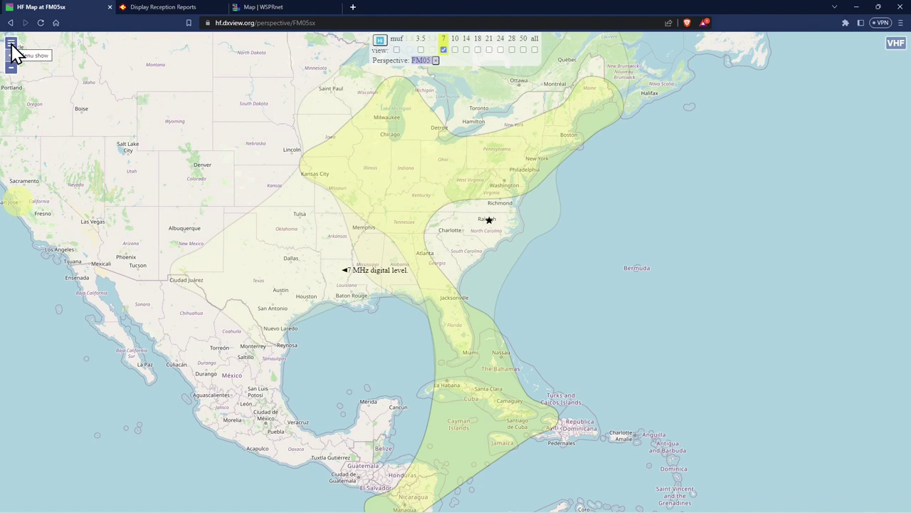
click(12, 44)
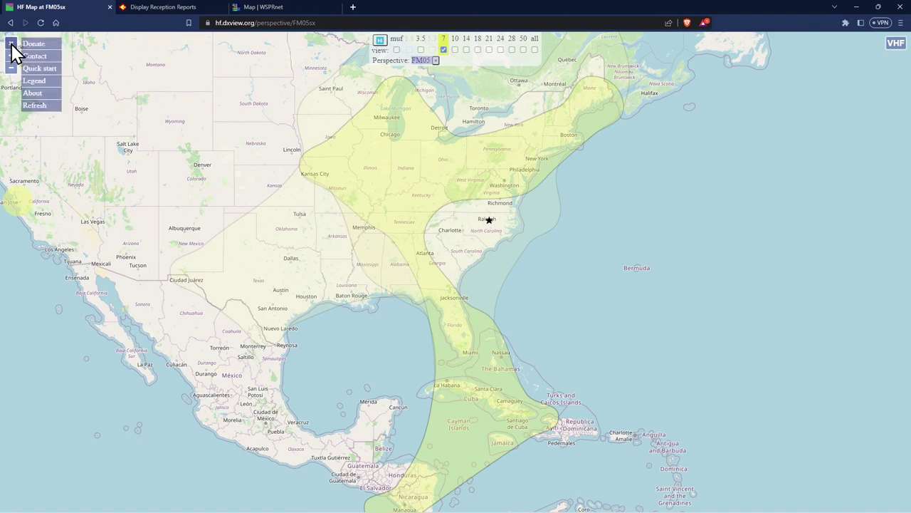
click(41, 69)
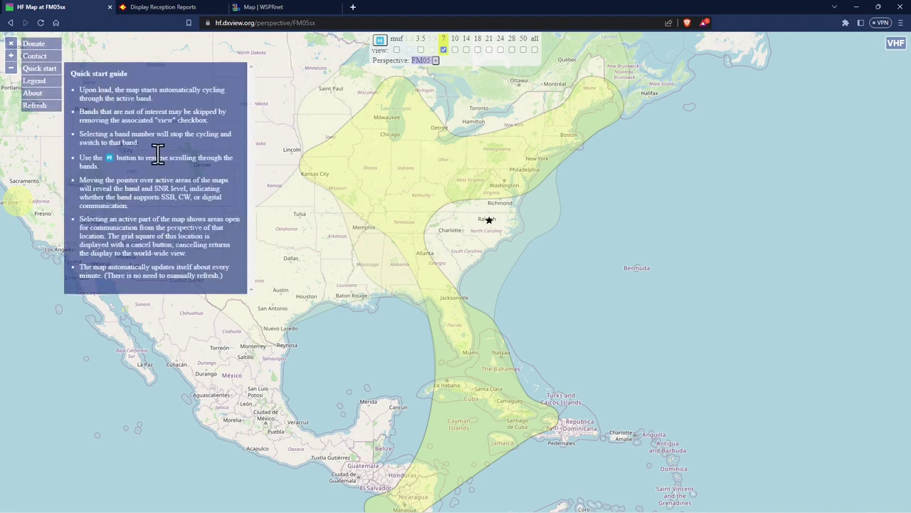
click(40, 83)
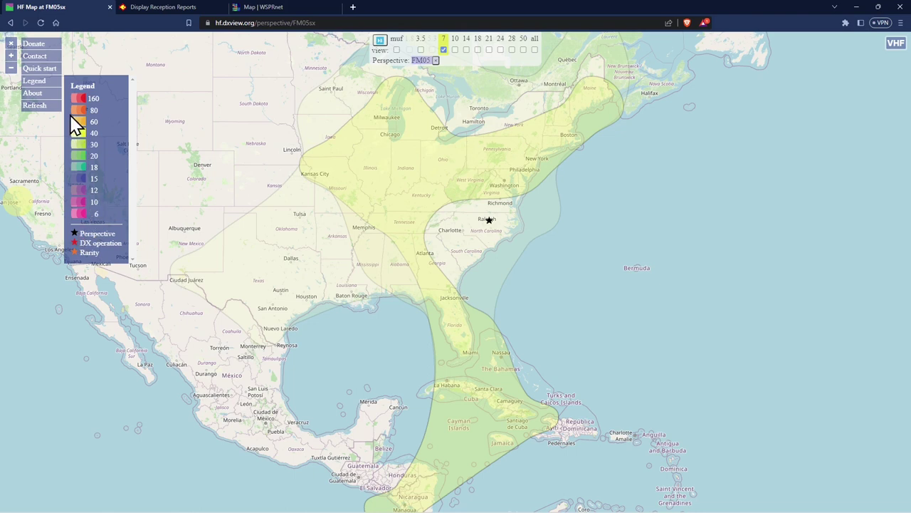
click(39, 94)
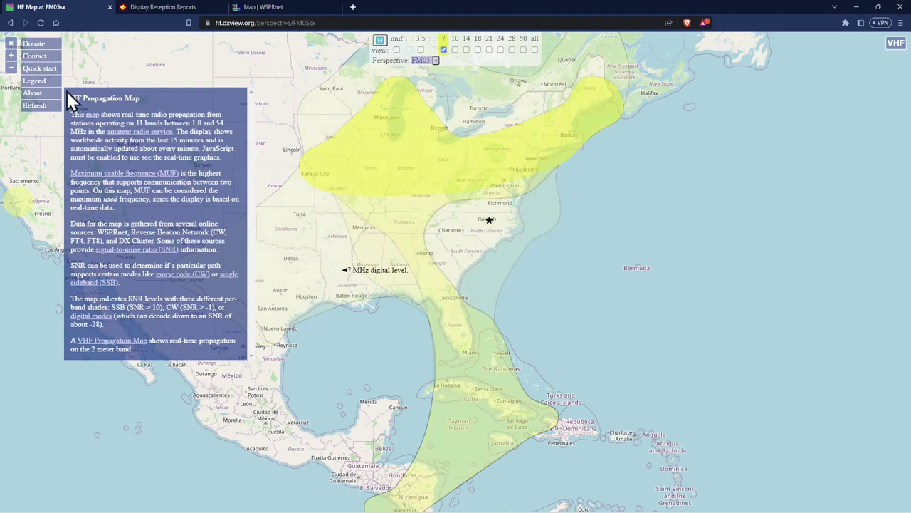
click(11, 44)
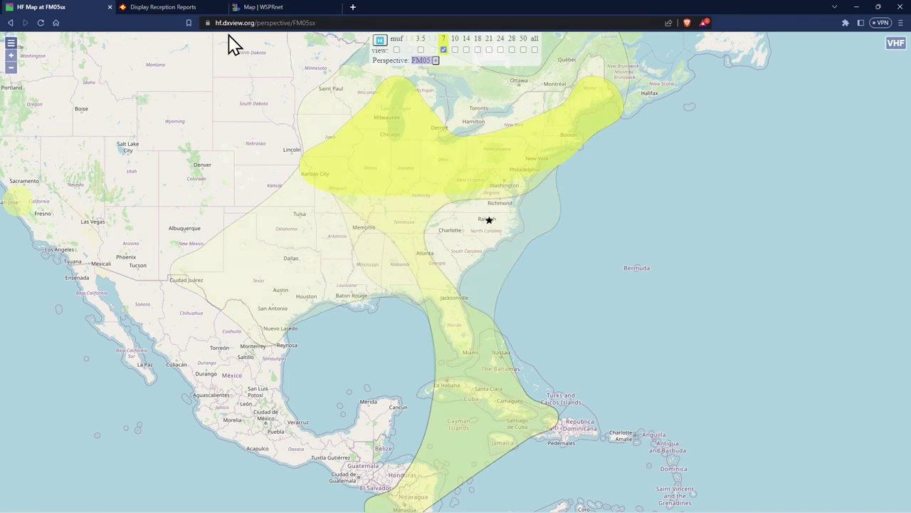
- Bring up the WSPRnet 40m spot map after briefly revisiting the HF propagation map
click(263, 7)
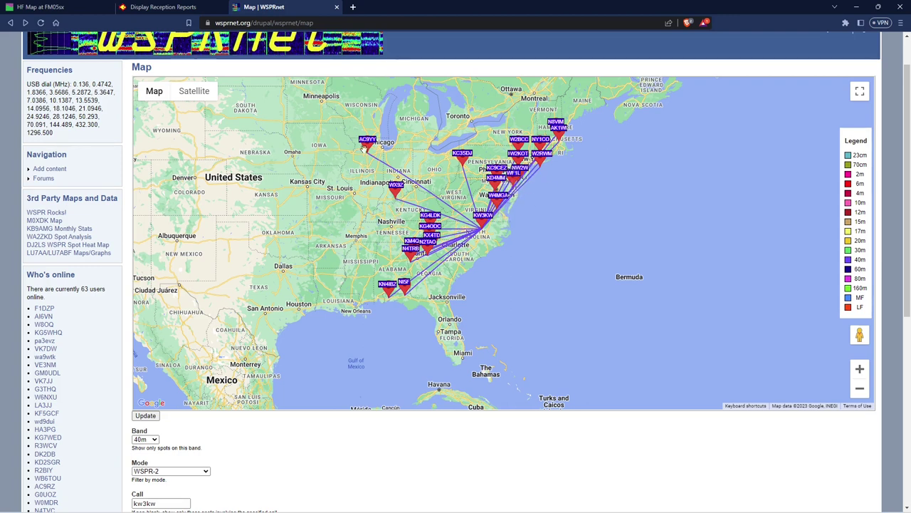
click(67, 8)
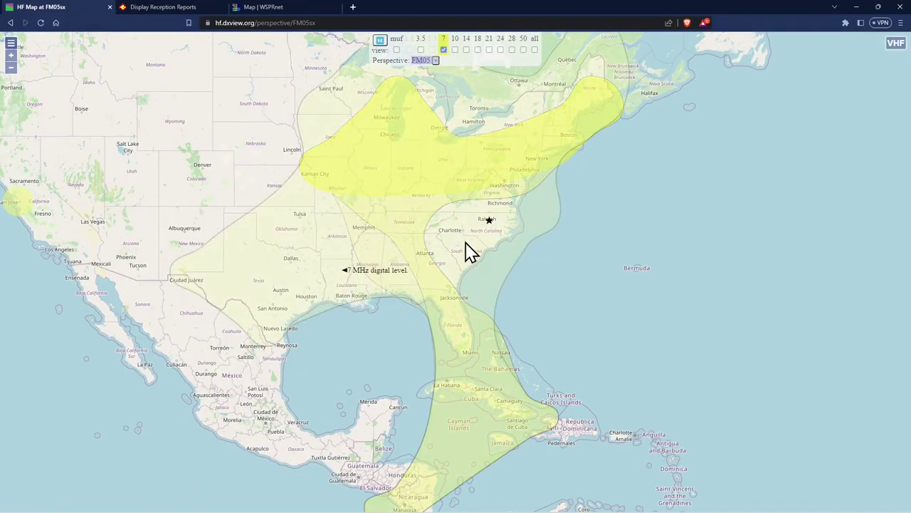
click(250, 10)
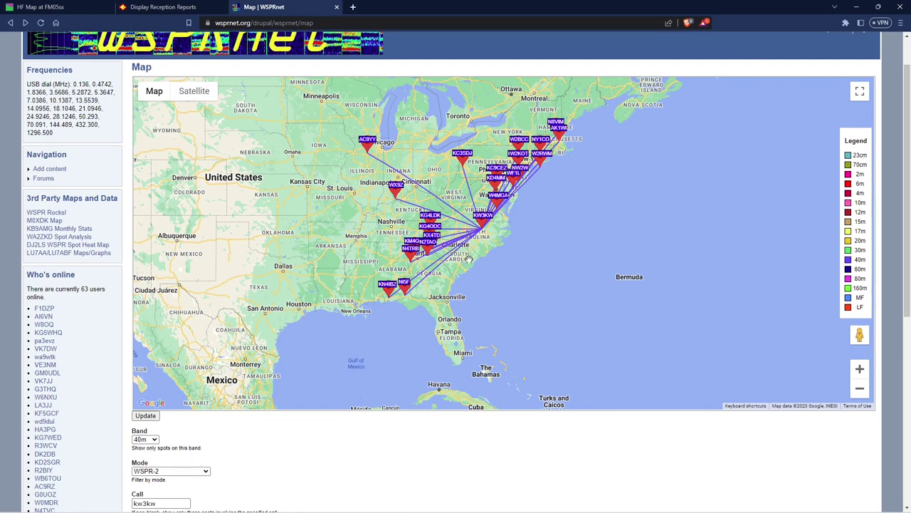
- Zoom the 40m spot map in two levels and center it on the Carolinas
scroll(541, 235, up, 1)
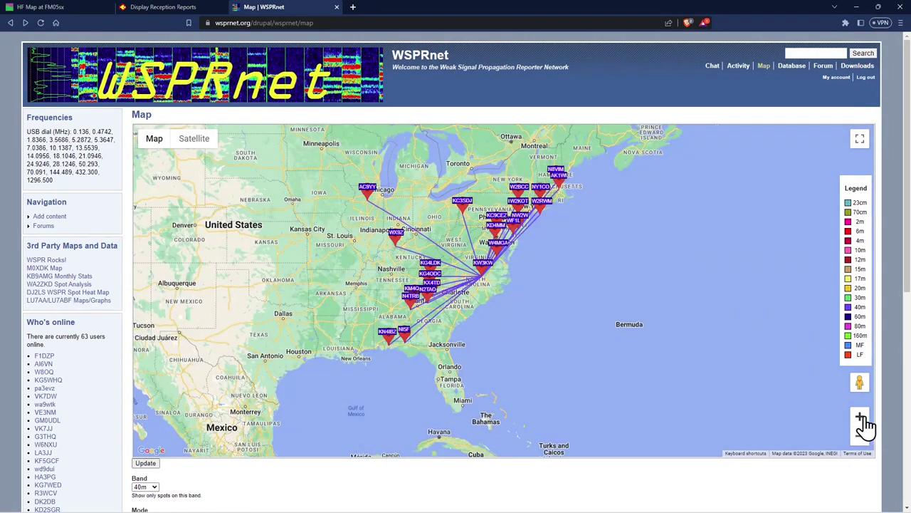
click(860, 418)
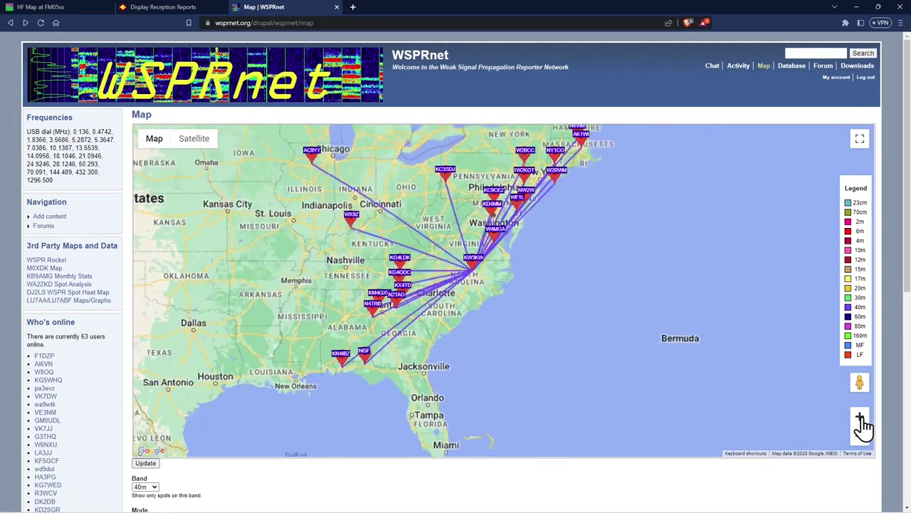
click(860, 419)
drag(491, 263, 541, 279)
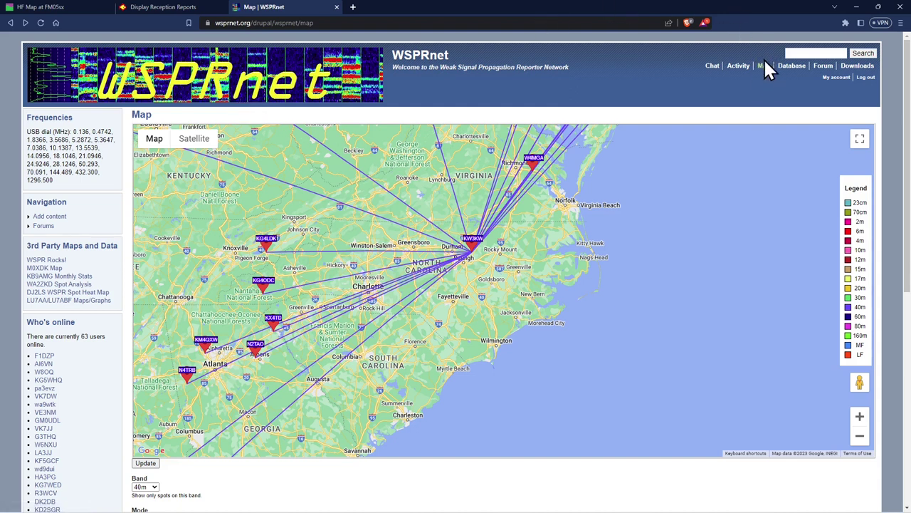
- Keep band 40m, mode WSPR-2 and time period 3 hours, then update the spot map
scroll(545, 256, down, 5)
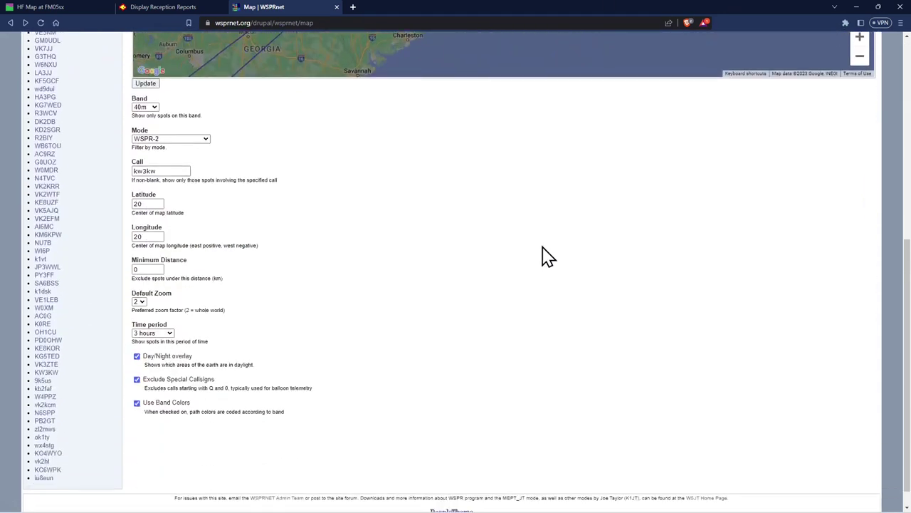
click(156, 107)
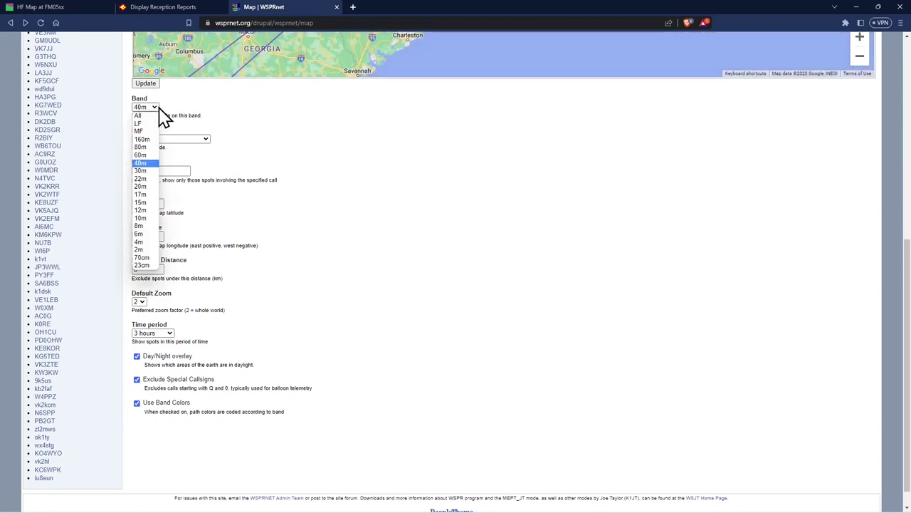
click(146, 164)
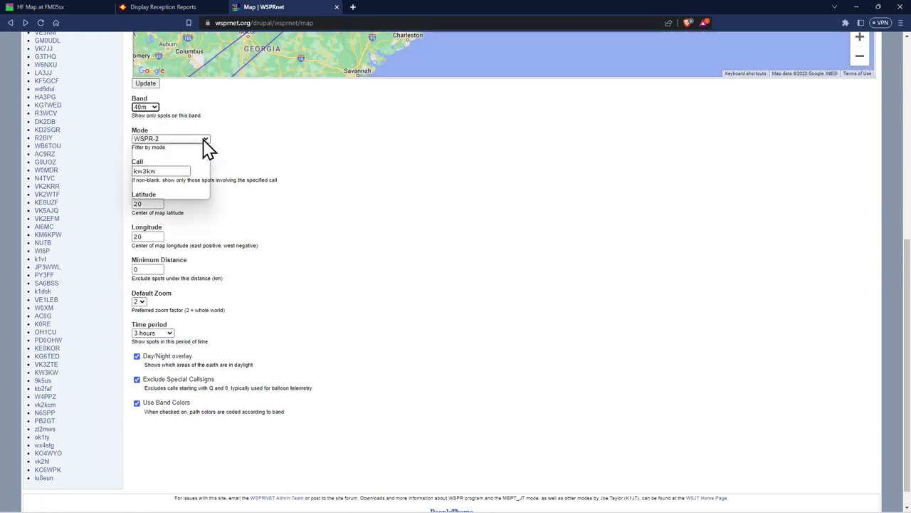
click(205, 140)
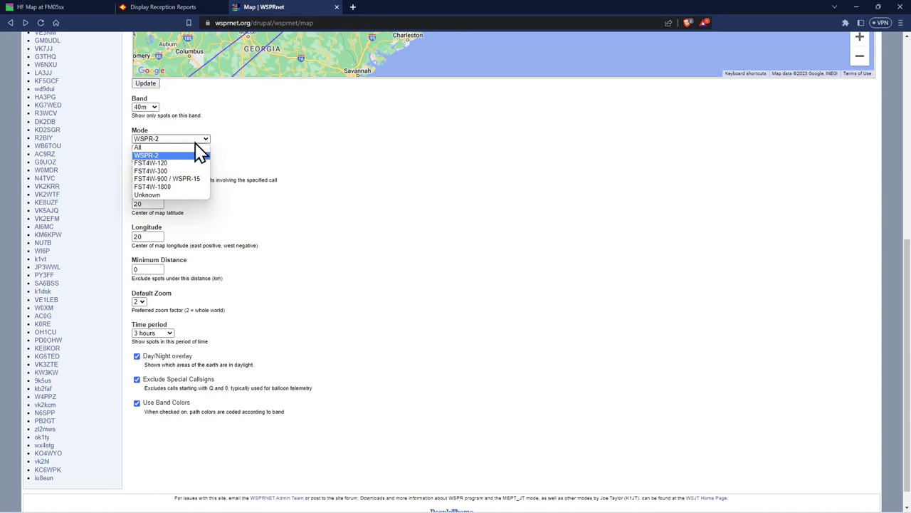
click(165, 156)
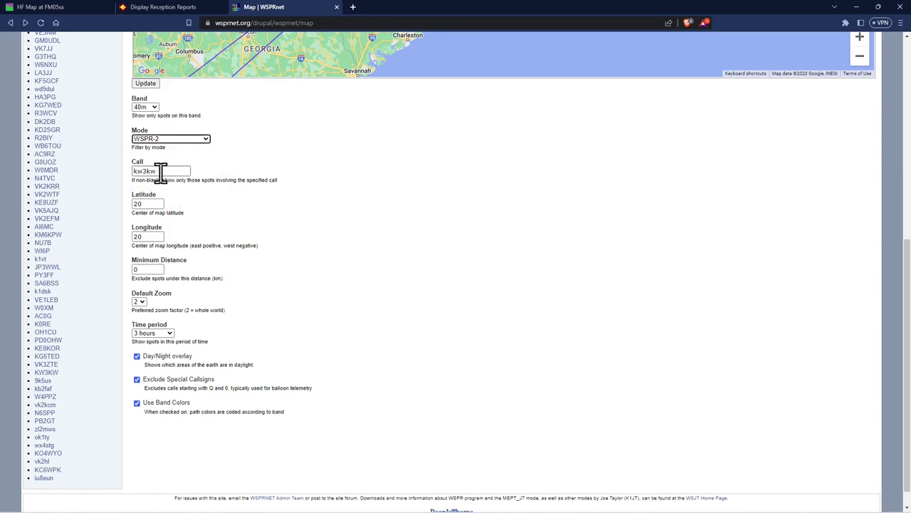
click(171, 334)
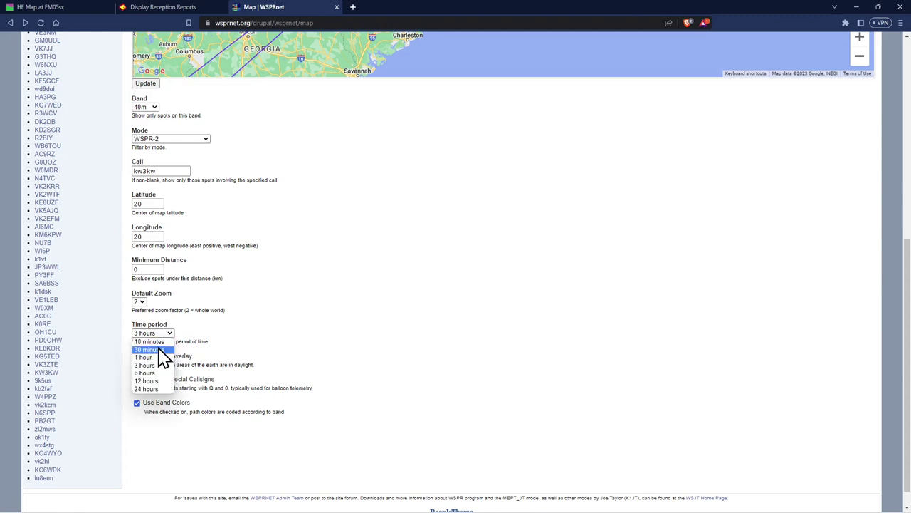
click(148, 366)
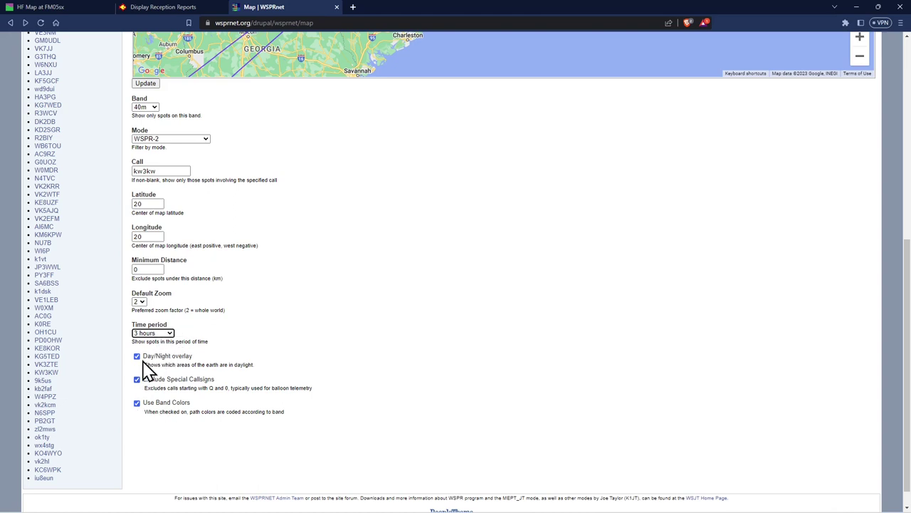
scroll(394, 316, up, 1)
scroll(395, 315, up, 1)
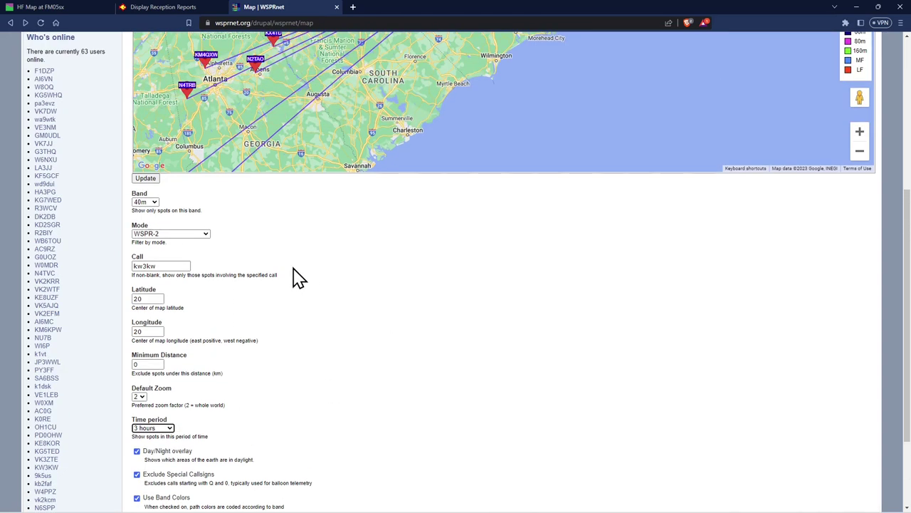
click(145, 179)
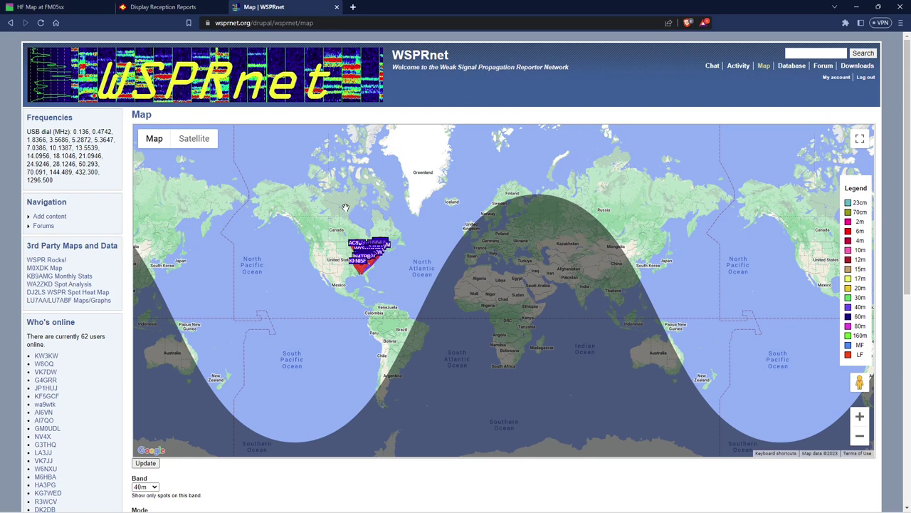
- Zoom and pan the WSPRnet map in on the southeastern US 40m spots
click(863, 438)
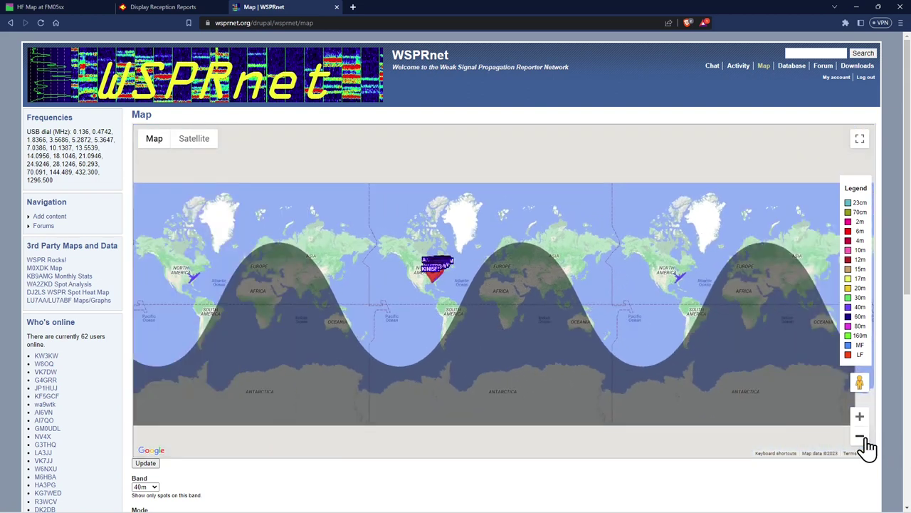
click(860, 418)
click(860, 418)
click(860, 418)
click(860, 417)
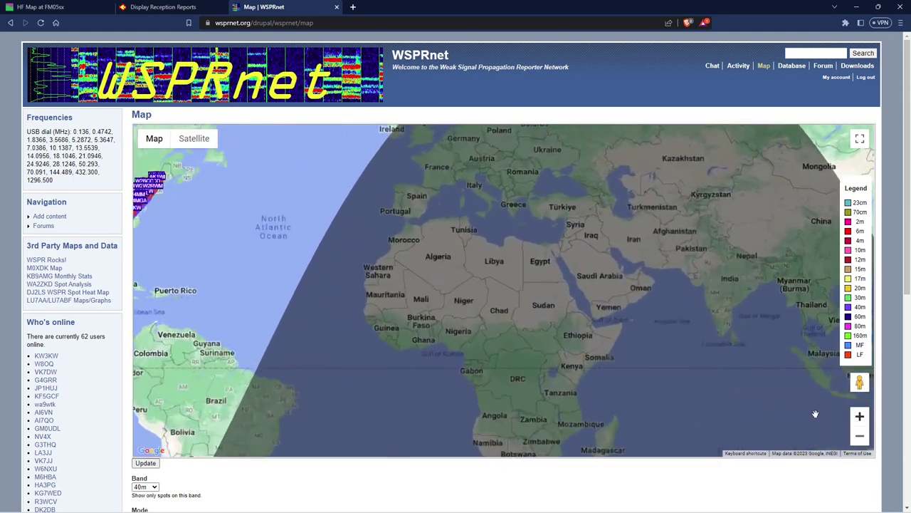
drag(386, 270, 883, 331)
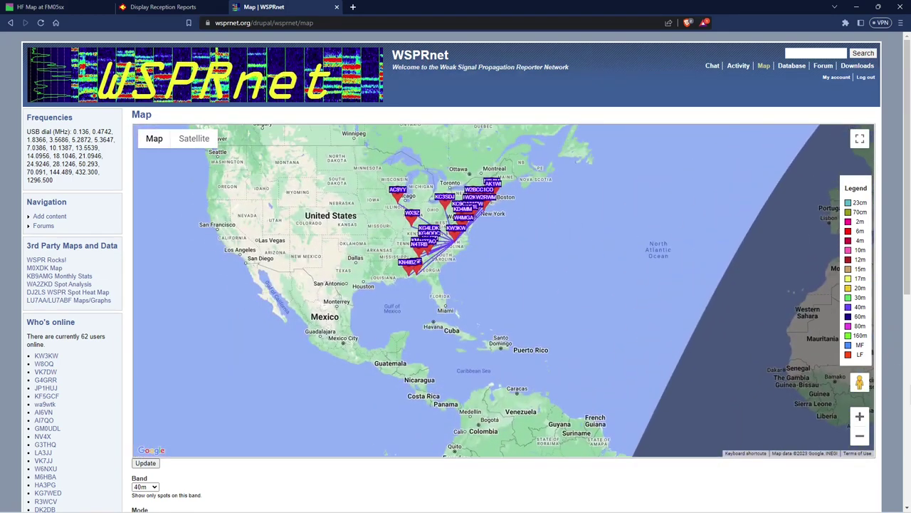
click(860, 419)
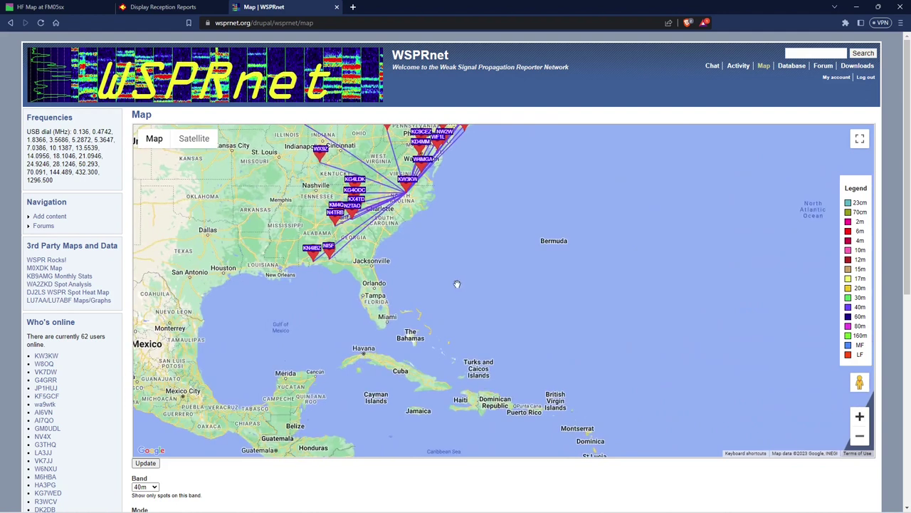
drag(456, 285, 571, 286)
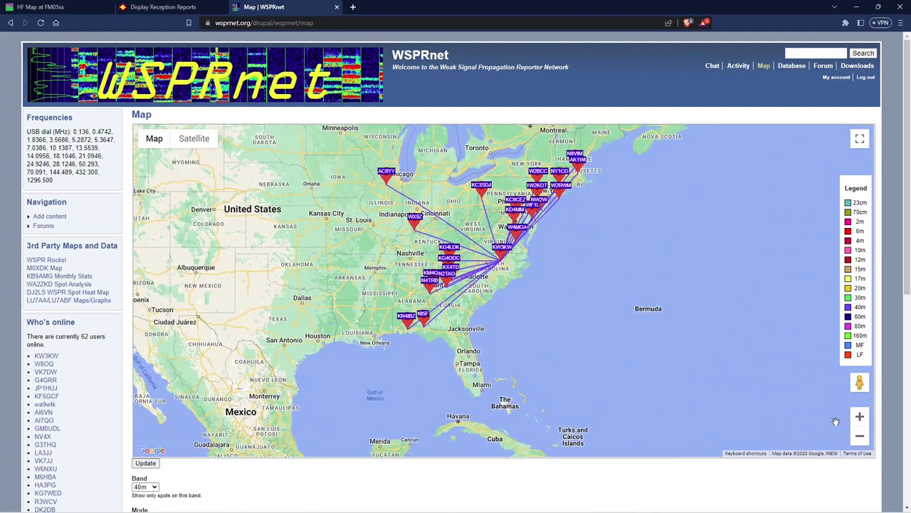
click(860, 418)
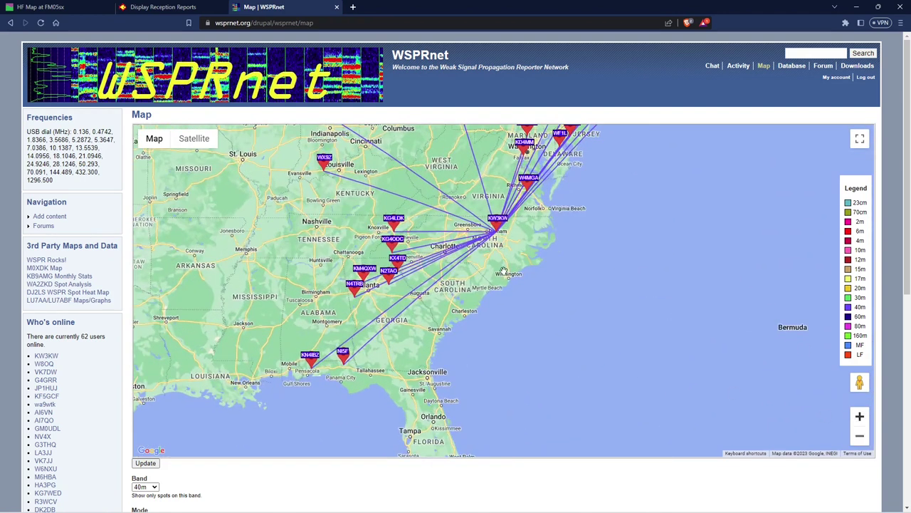
- Check the Pensacola and North Carolina stations' heard lists, then switch to PSK Reporter
click(311, 360)
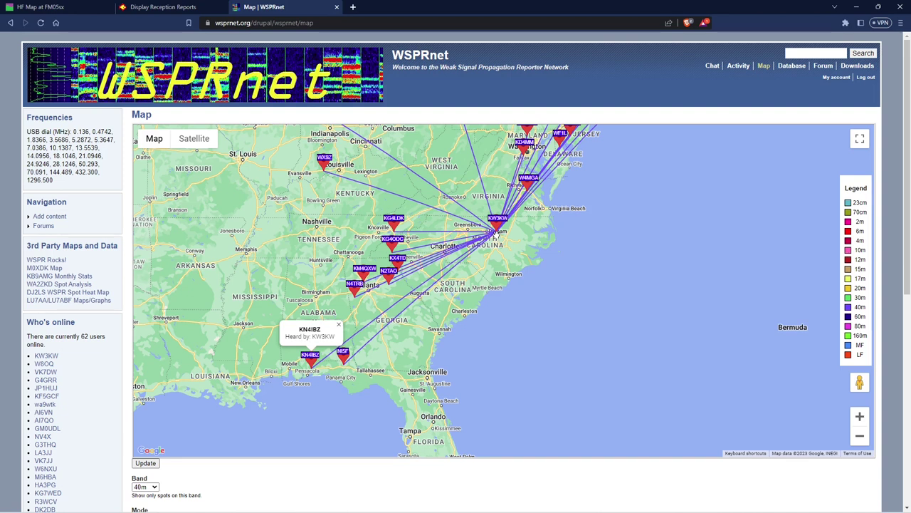
click(498, 226)
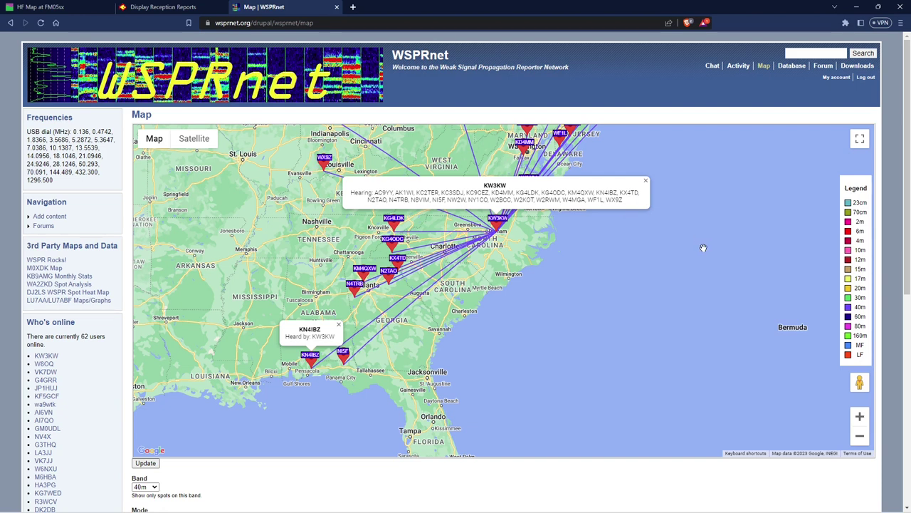
click(646, 180)
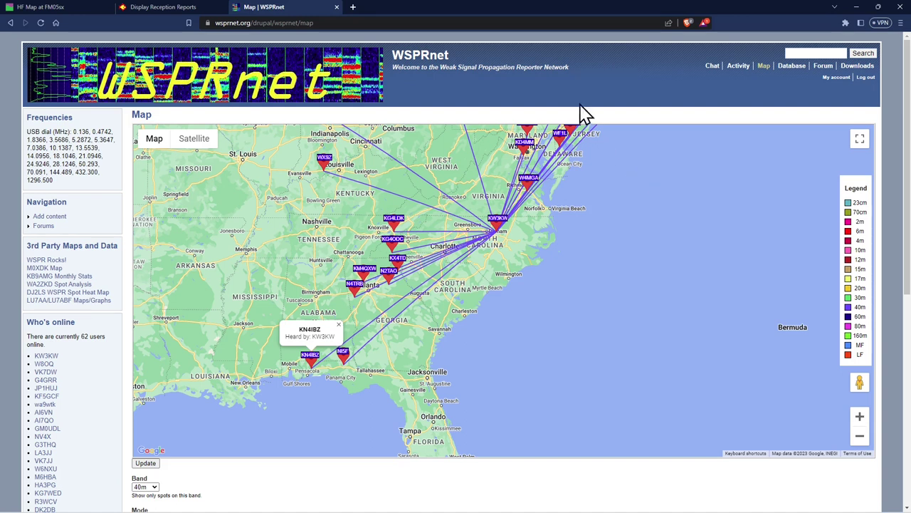
click(164, 6)
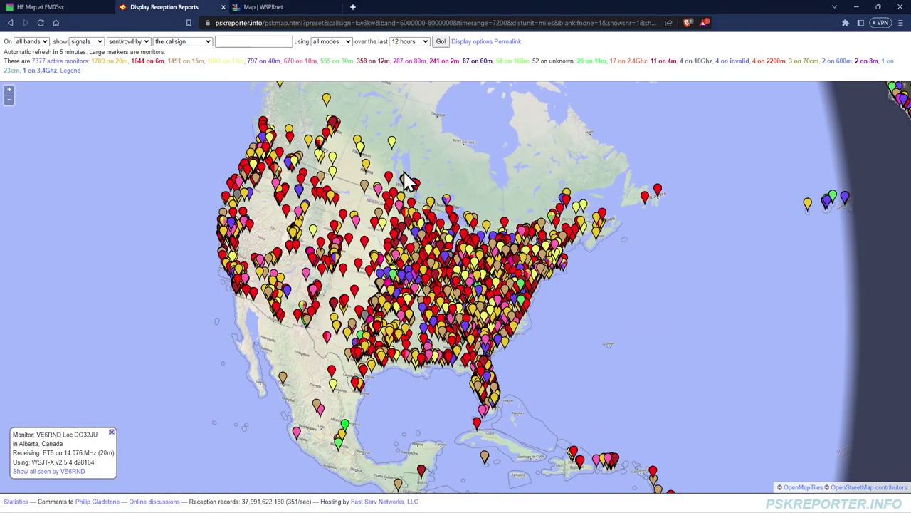
- Filter PSK Reporter to 40m, the station's callsign, JS8 mode and the last hour
click(44, 41)
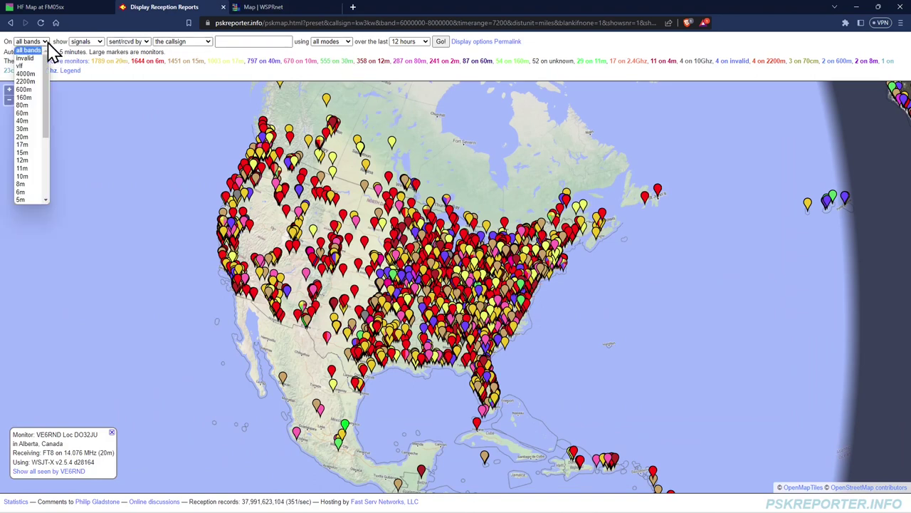
click(29, 120)
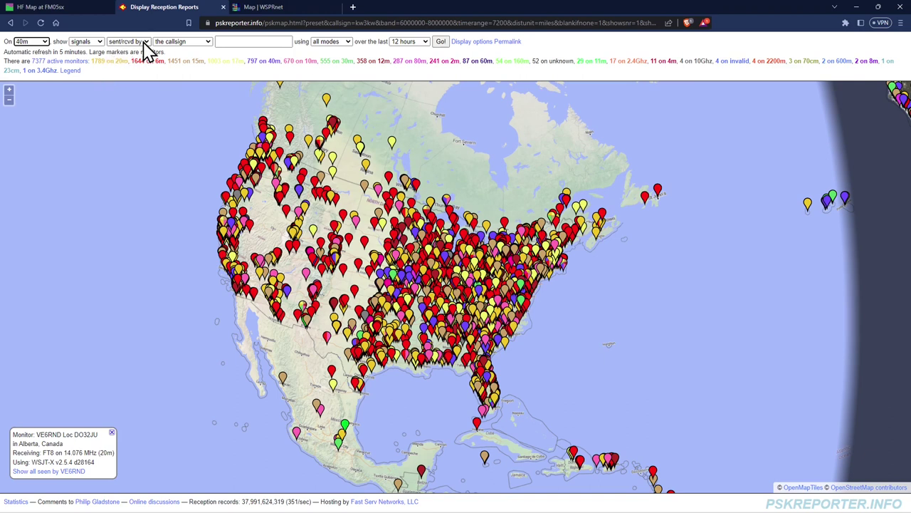
click(242, 42)
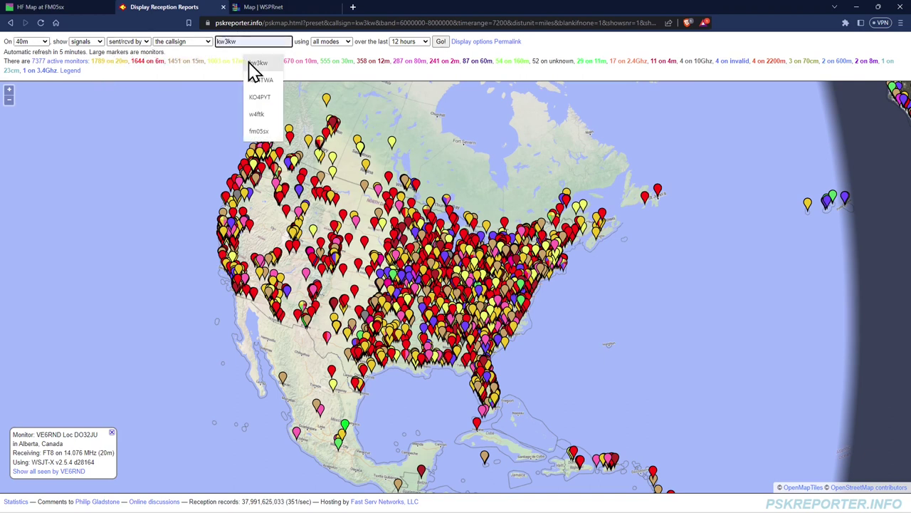
click(250, 66)
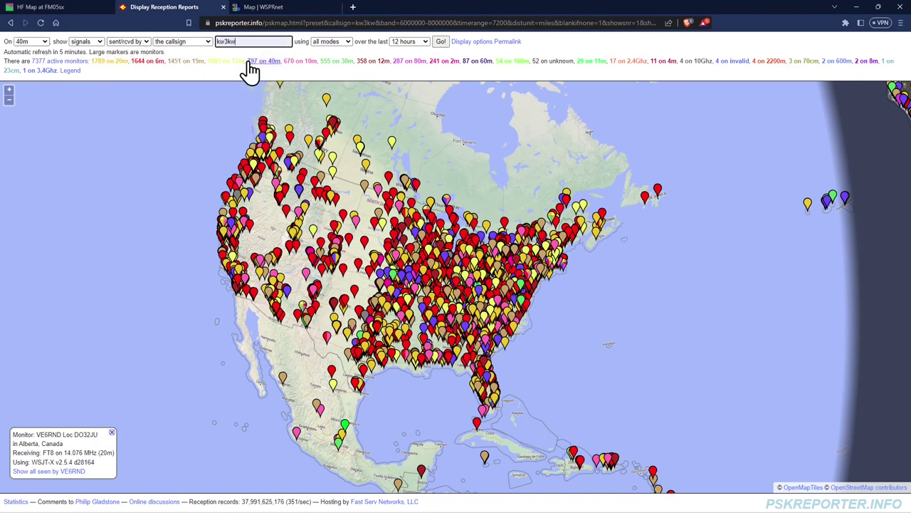
click(347, 42)
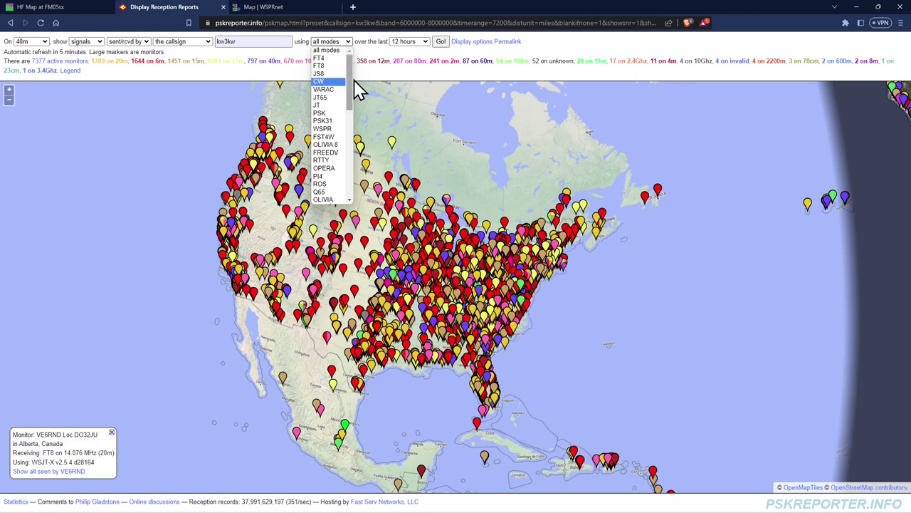
click(324, 74)
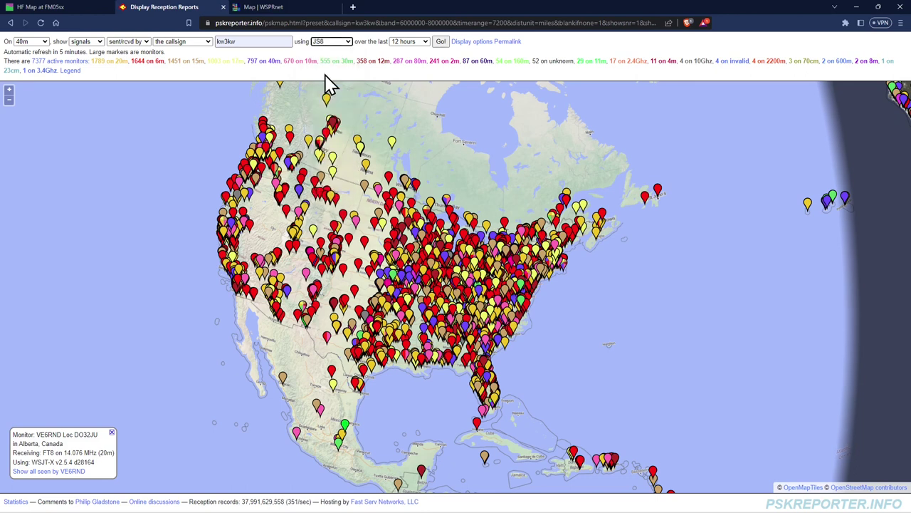
click(426, 43)
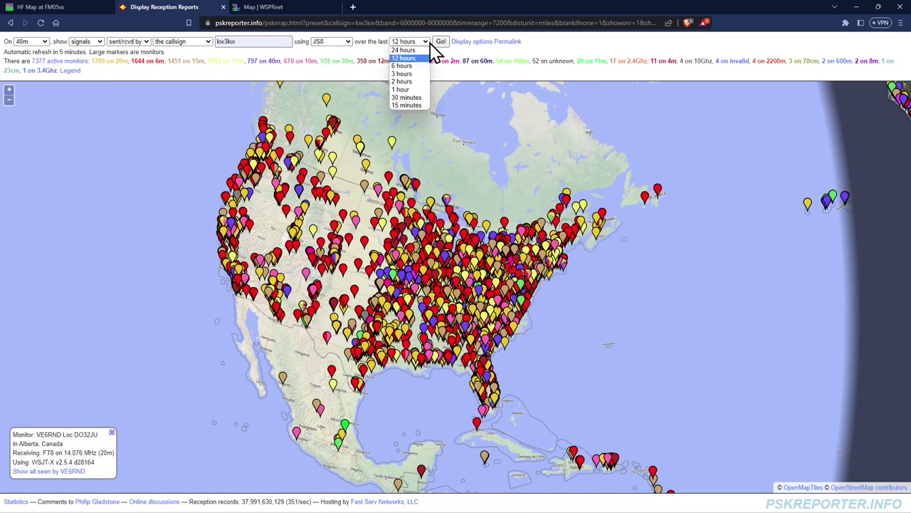
click(409, 91)
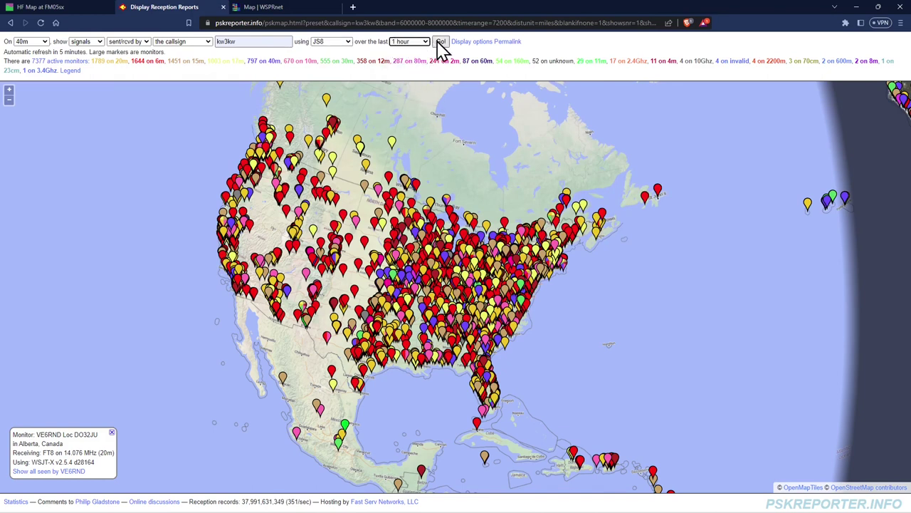
click(442, 41)
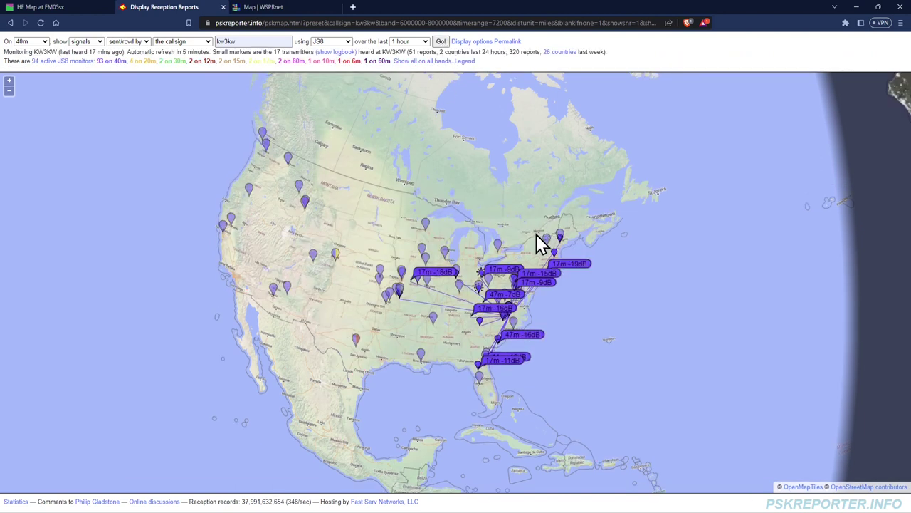
mouse_move(424, 279)
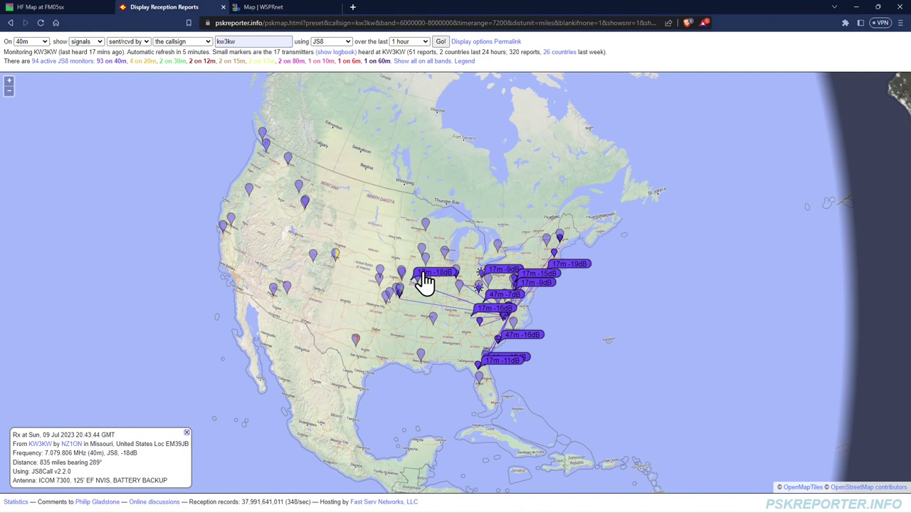
mouse_move(512, 274)
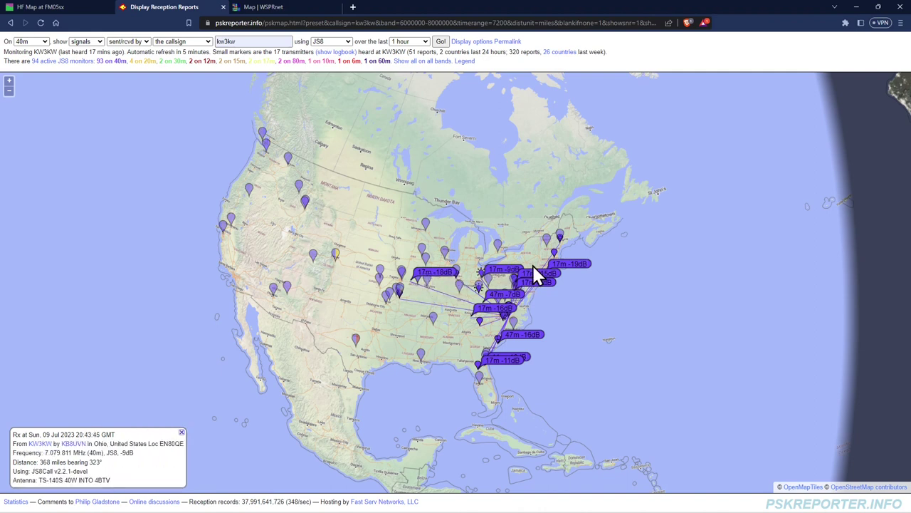
mouse_move(507, 302)
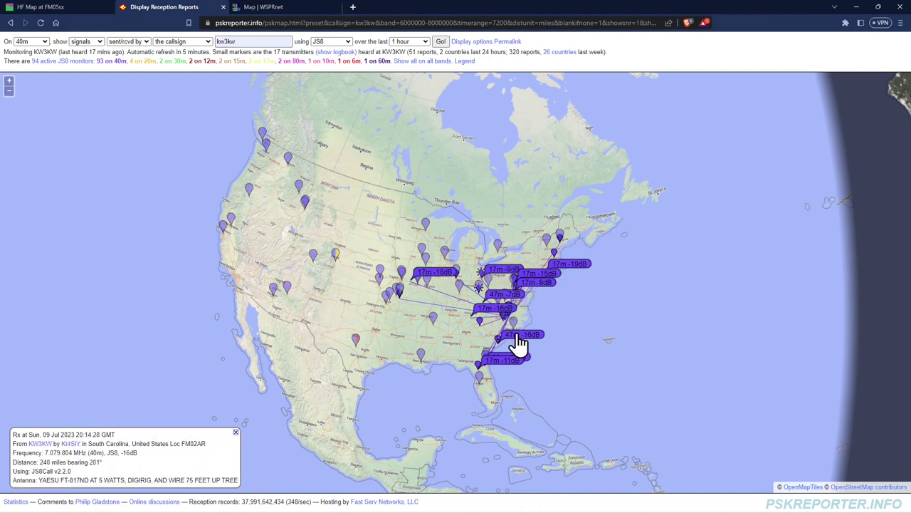
mouse_move(507, 363)
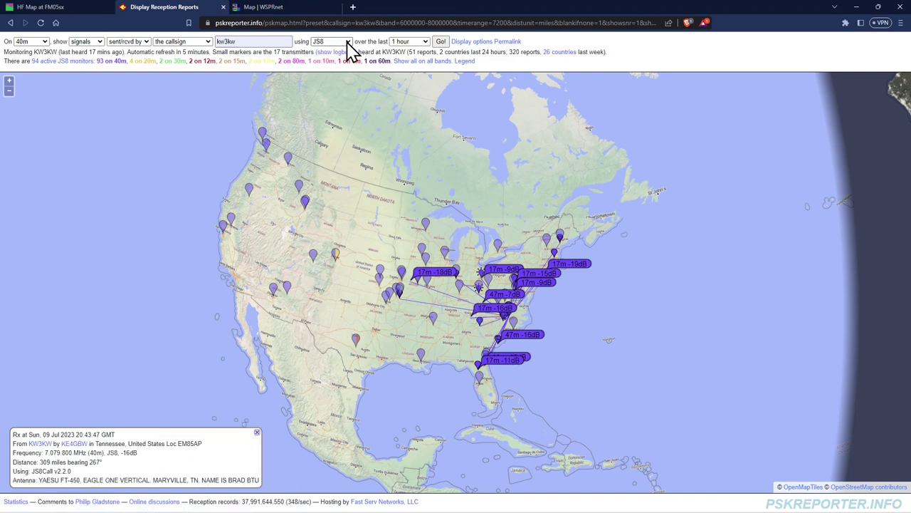
click(464, 62)
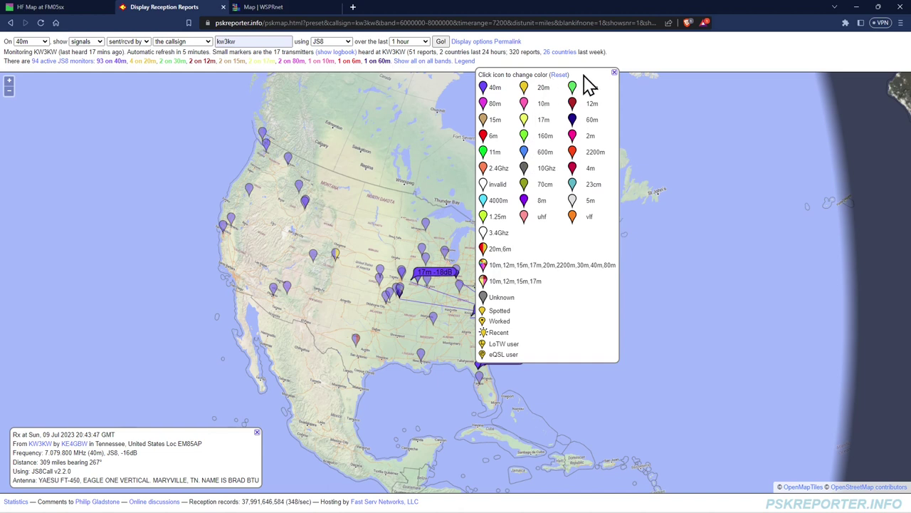
click(614, 72)
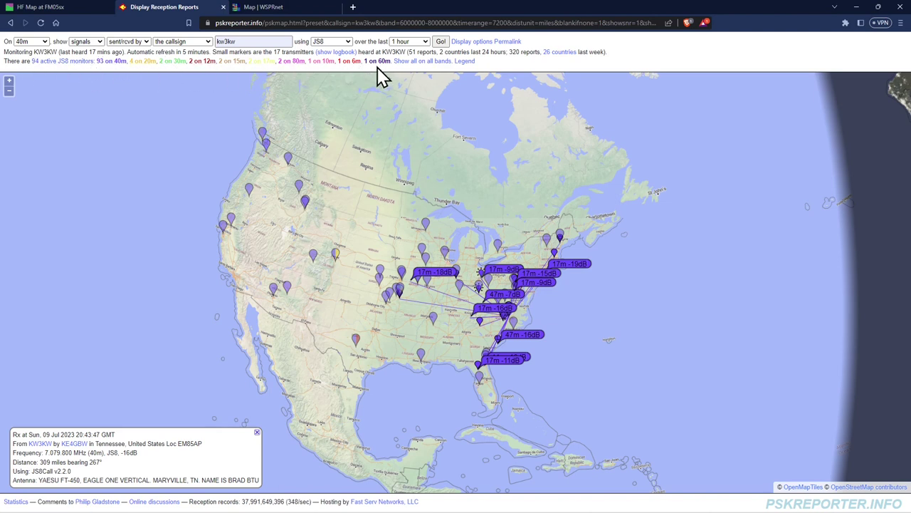
click(481, 45)
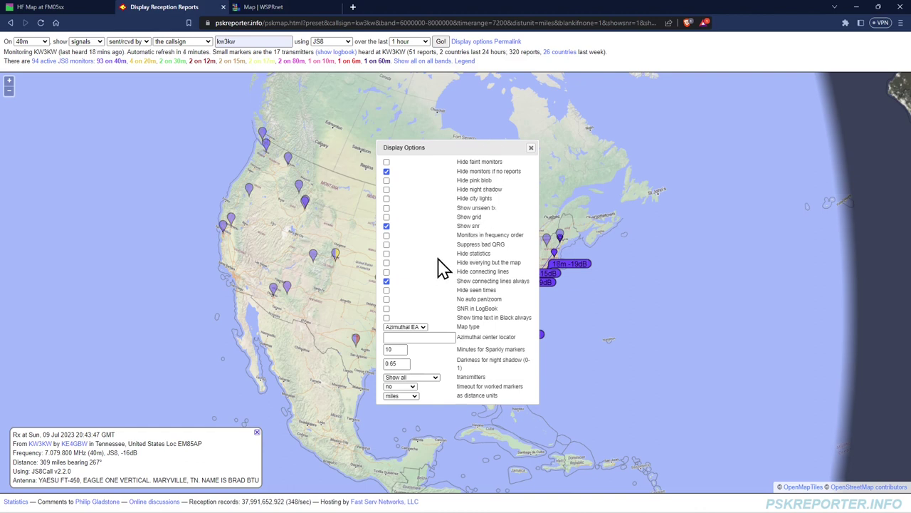
click(415, 396)
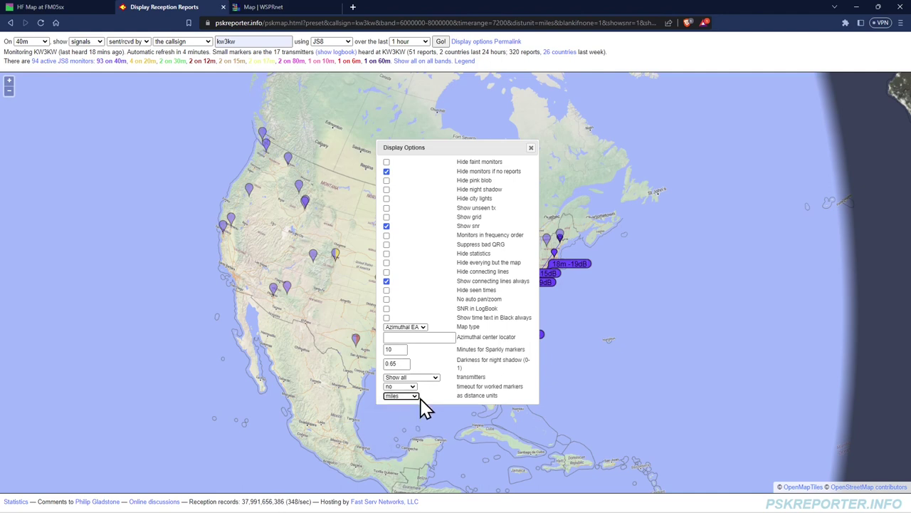
click(530, 149)
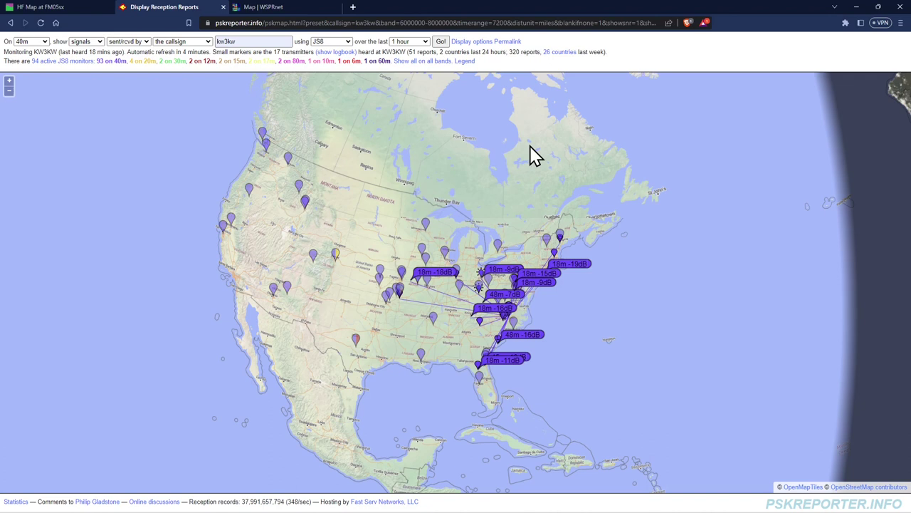
click(45, 8)
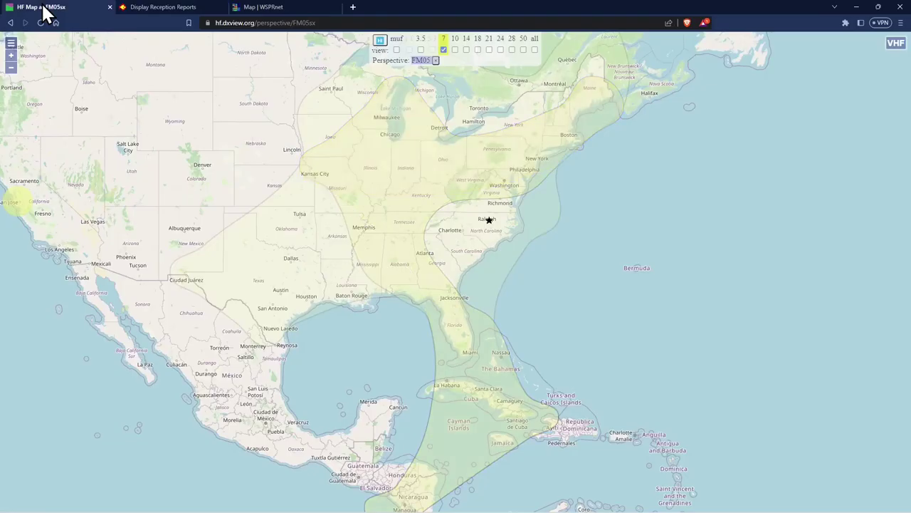
click(255, 8)
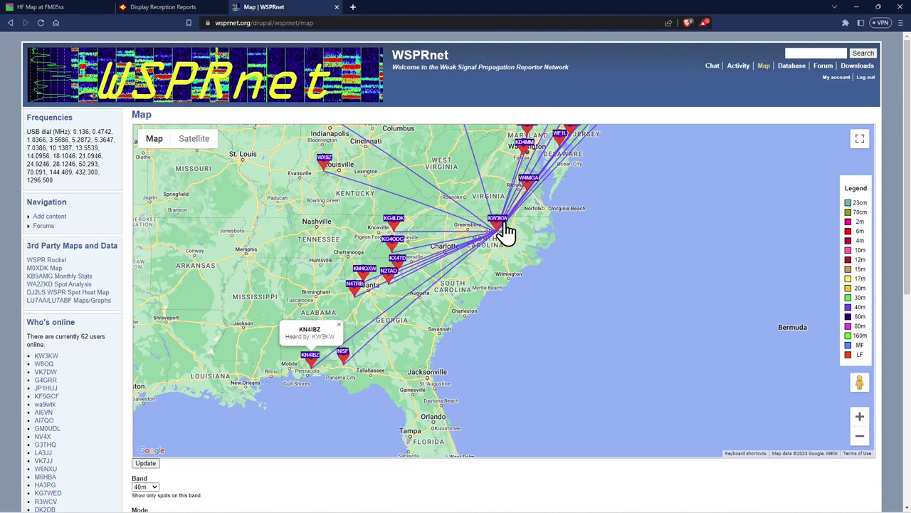
click(164, 7)
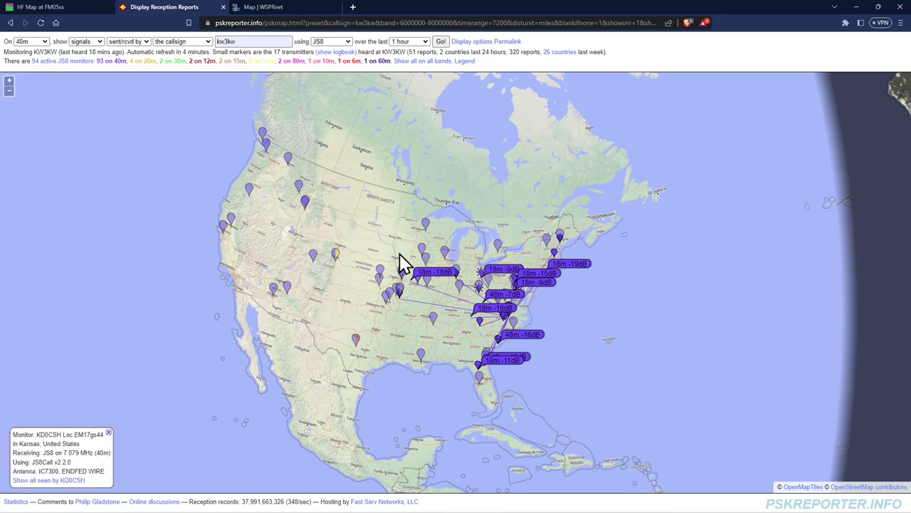